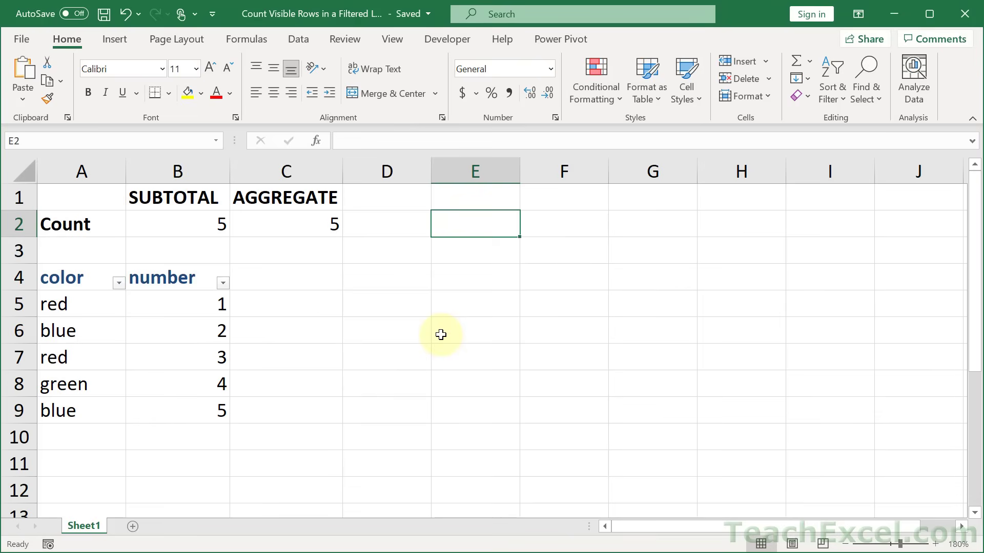
# - Enter =COUNT(B5:B9) in cell E2 so it returns 5
pyautogui.write('=')
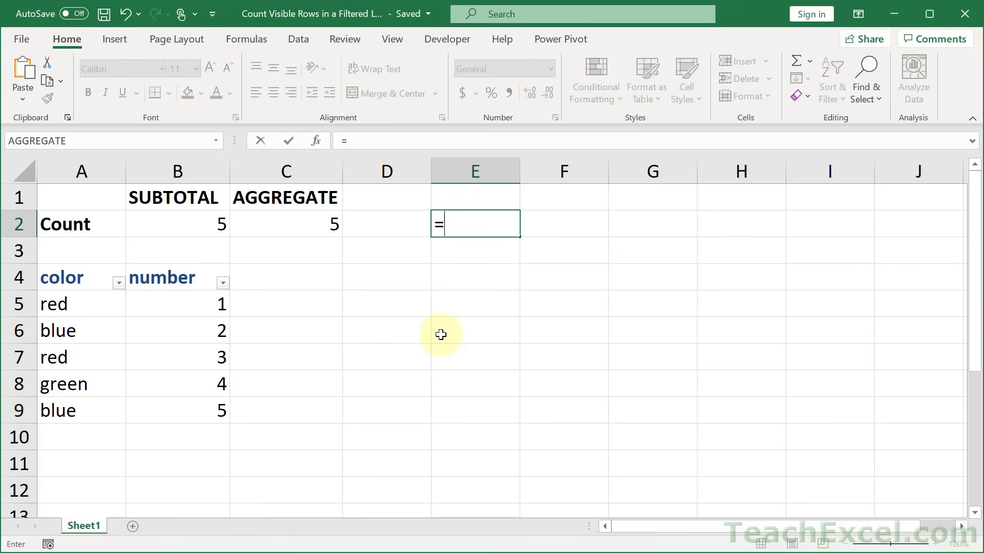
pyautogui.write('count')
pyautogui.press('Tab')
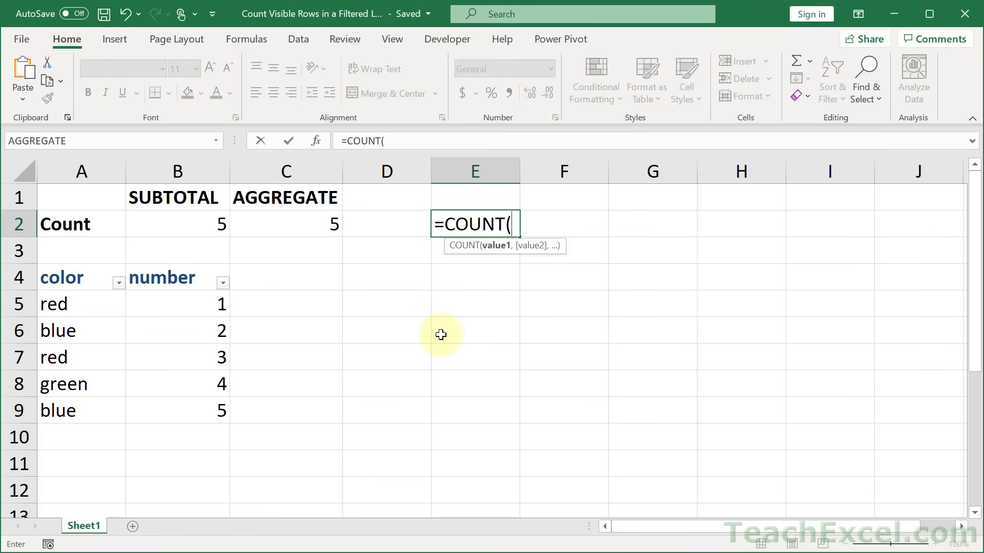
pyautogui.moveTo(186, 307); pyautogui.dragTo(194, 411)
pyautogui.press('Return')
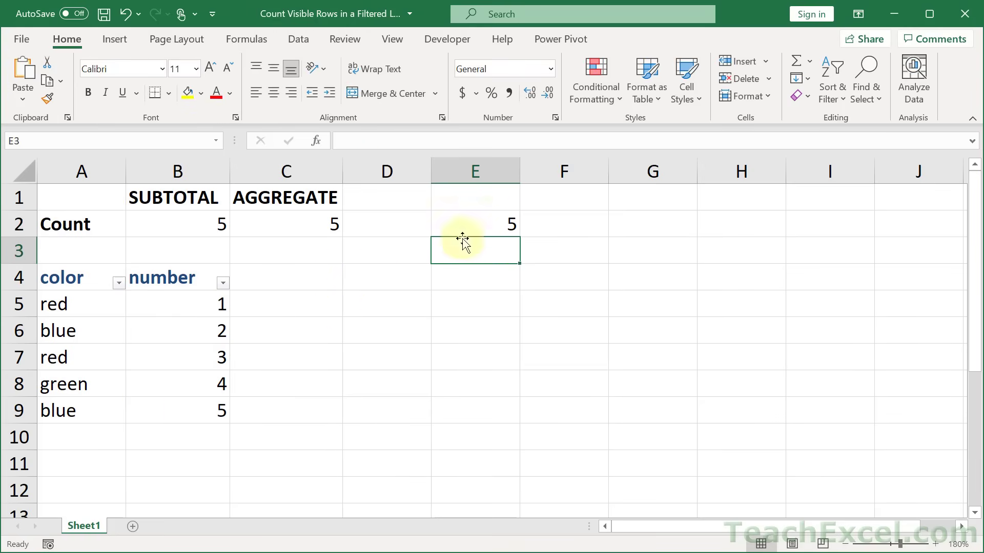
pyautogui.click(223, 283)
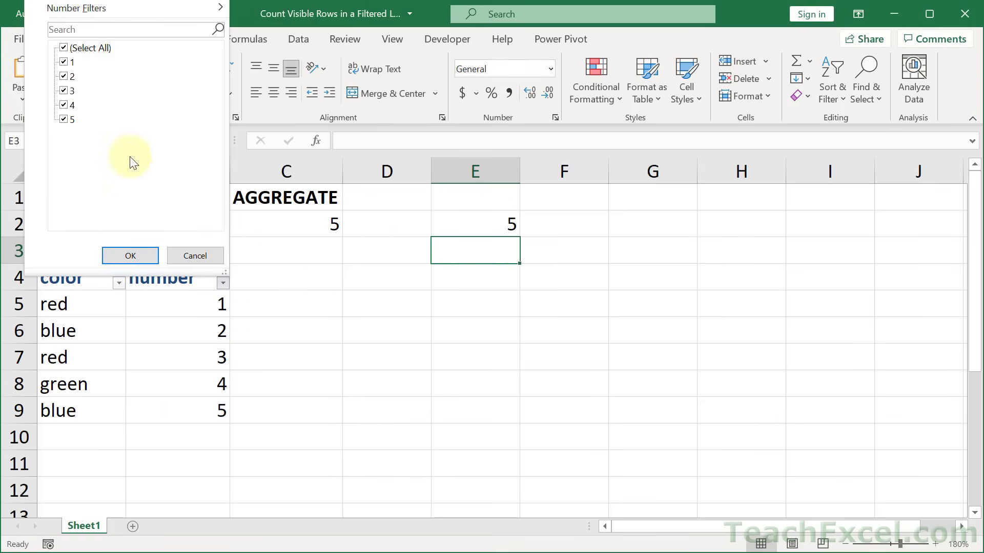
pyautogui.click(64, 76)
pyautogui.click(67, 91)
pyautogui.click(125, 257)
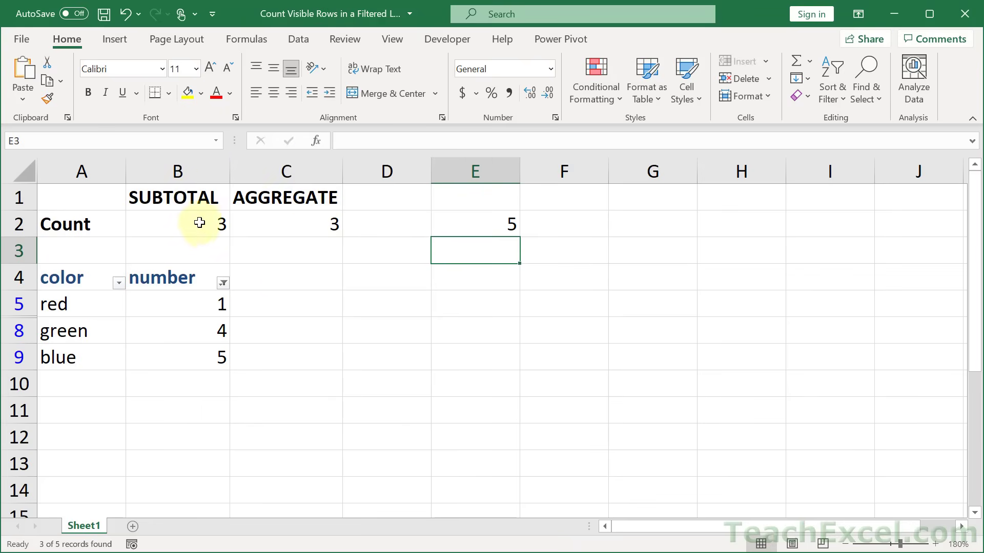
pyautogui.click(223, 284)
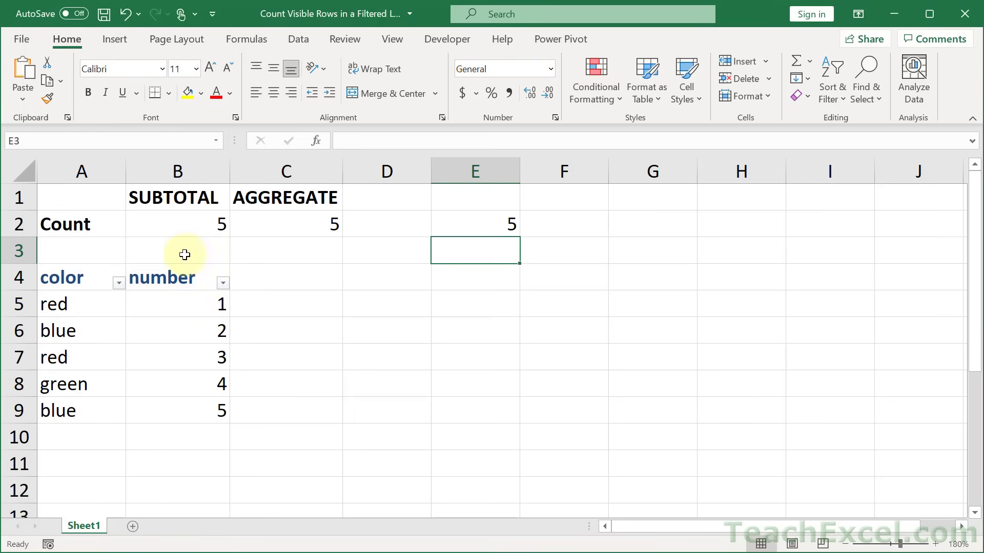
# - Clear the filter, then enter =SUBTOTAL(2,B5:B9) in cell B3, returning 5
pyautogui.click(188, 255)
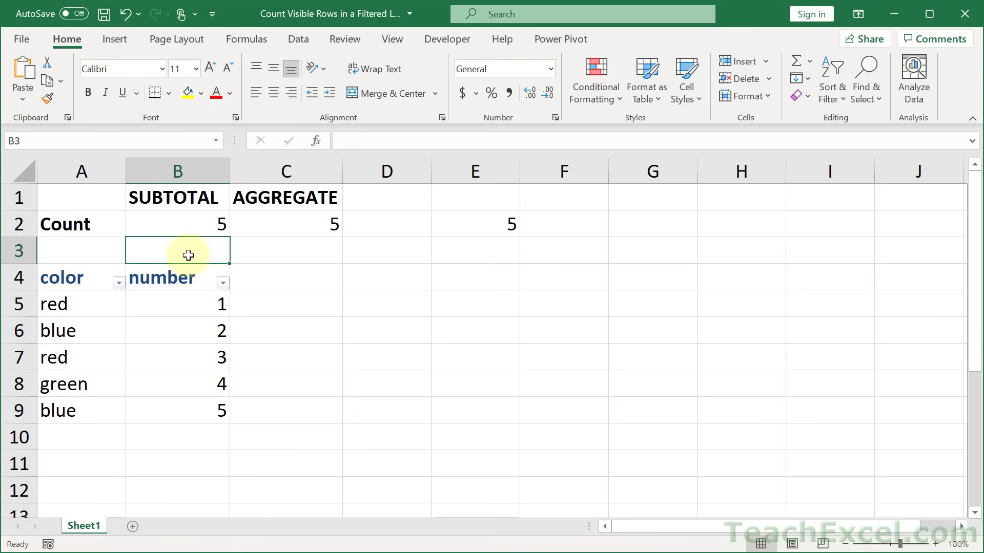
pyautogui.write('=subt')
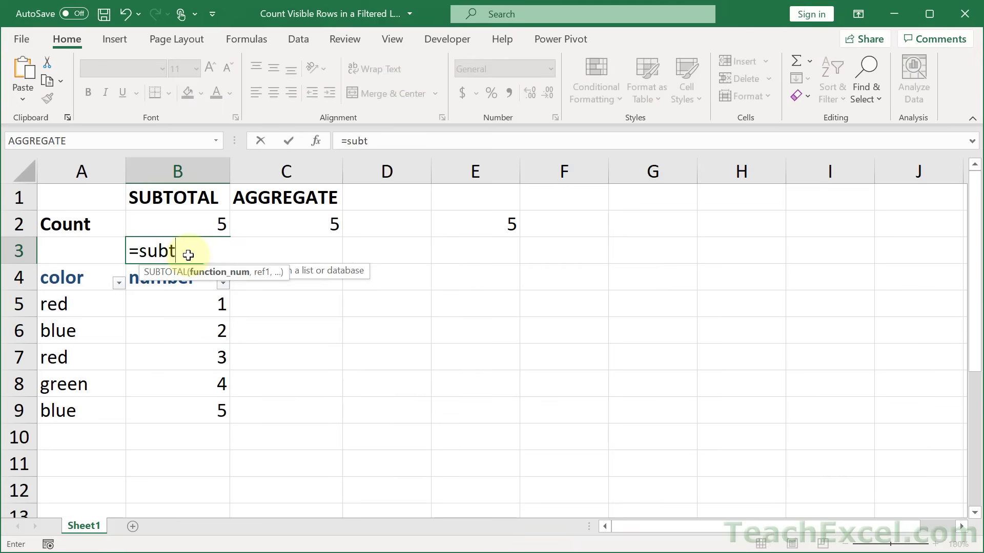
pyautogui.press('Tab')
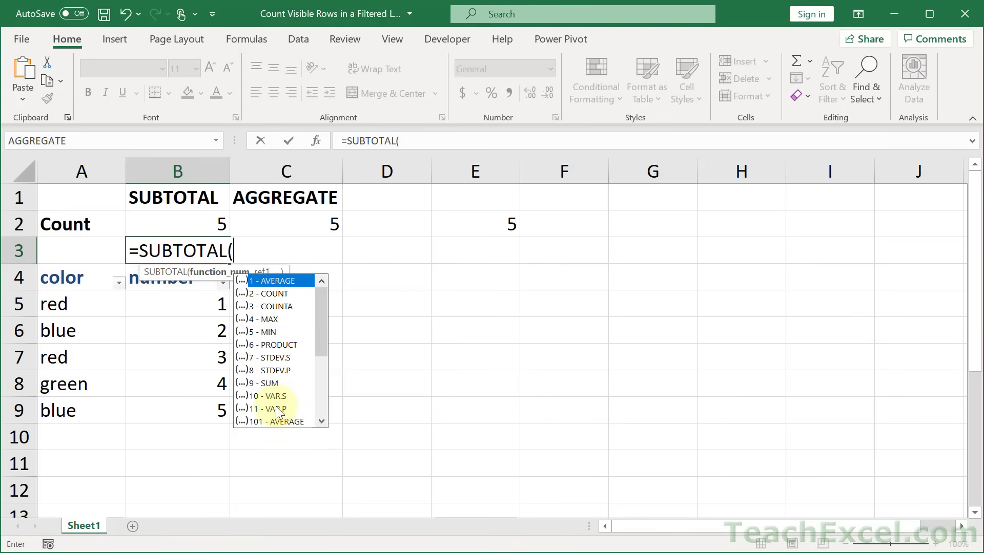
pyautogui.moveTo(316, 325); pyautogui.dragTo(323, 387)
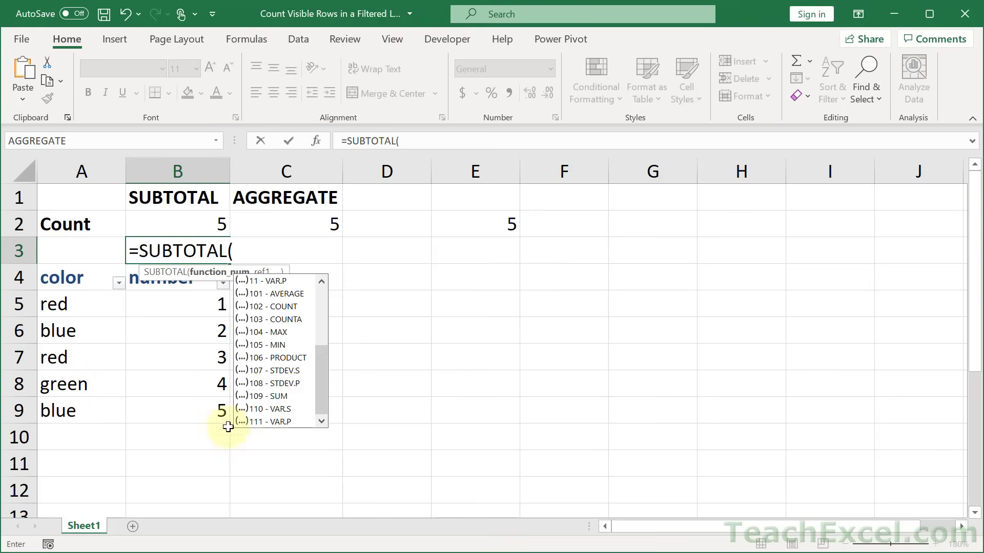
pyautogui.moveTo(318, 363); pyautogui.dragTo(316, 290)
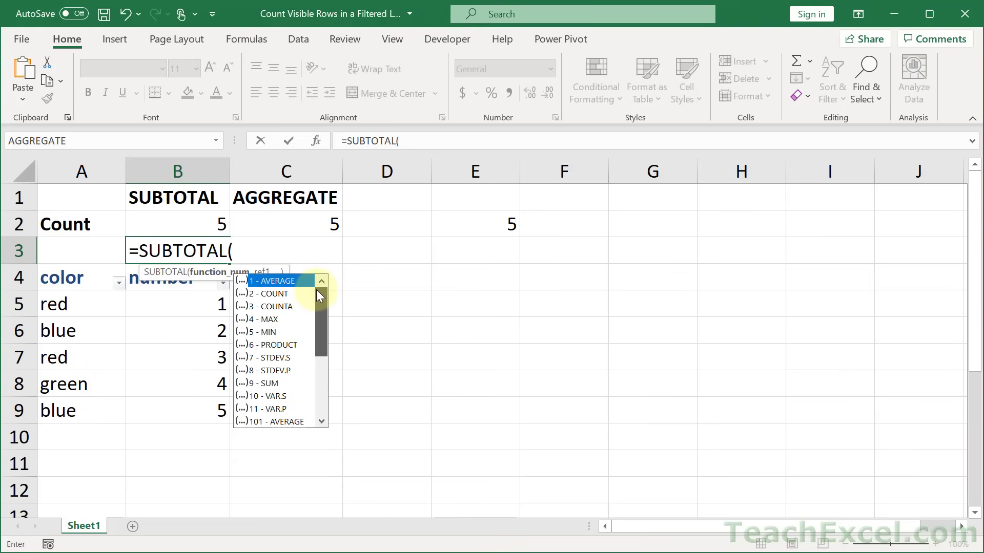
pyautogui.doubleClick(276, 296)
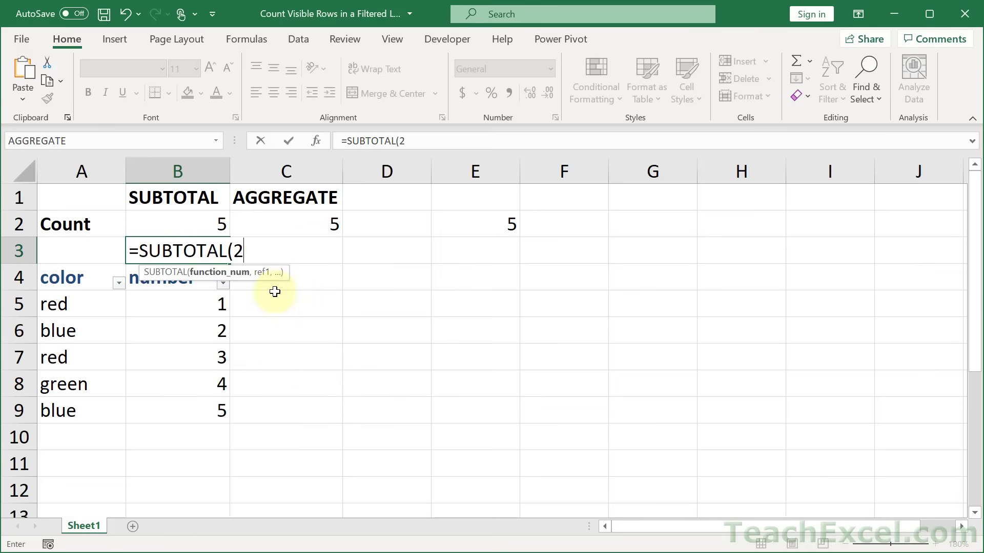
pyautogui.write(',')
pyautogui.moveTo(195, 299); pyautogui.dragTo(192, 412)
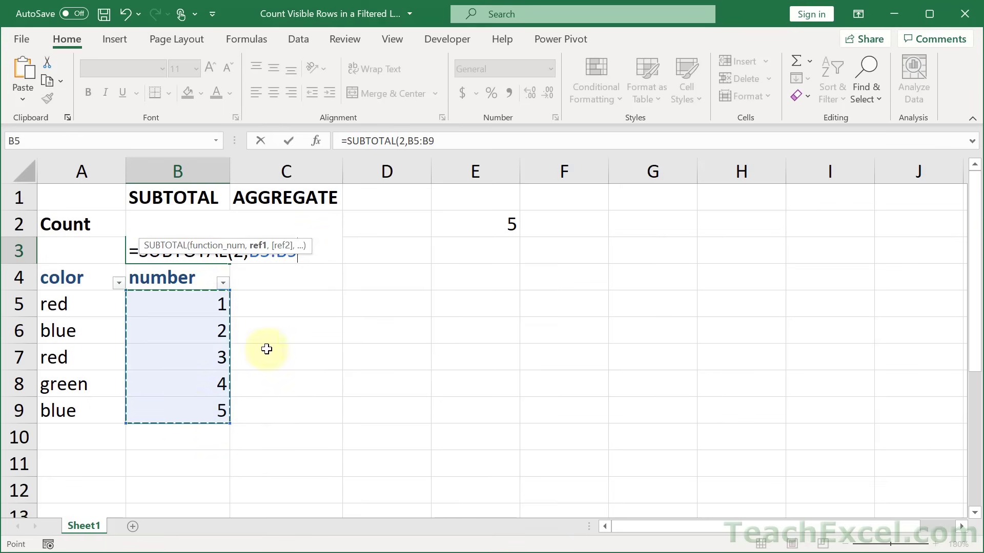
pyautogui.write(')')
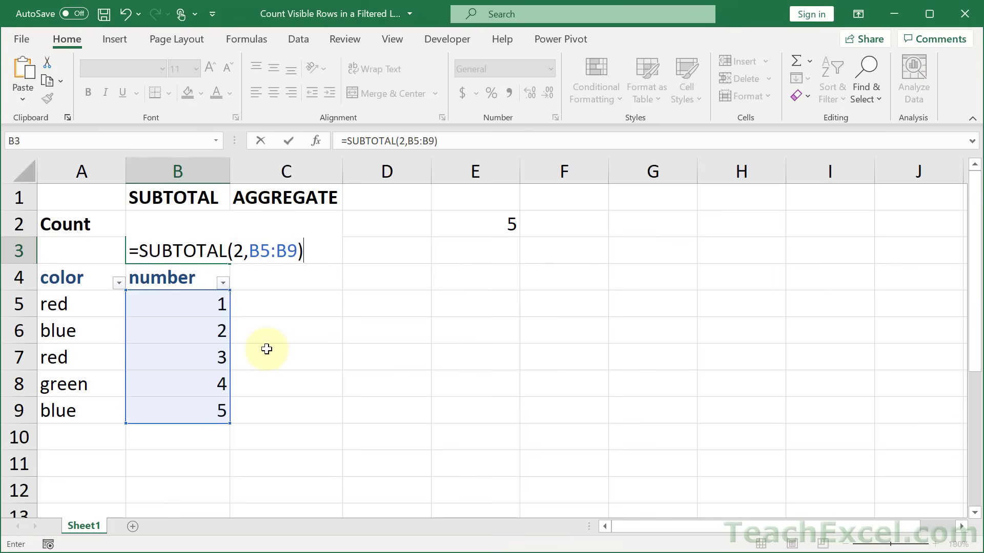
pyautogui.press('Return')
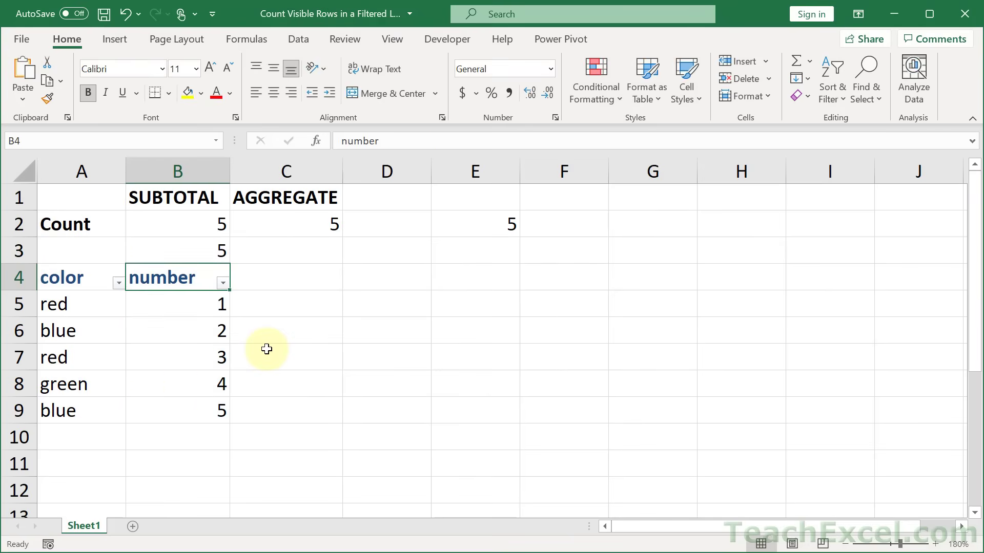
pyautogui.click(396, 273)
pyautogui.write('=coun')
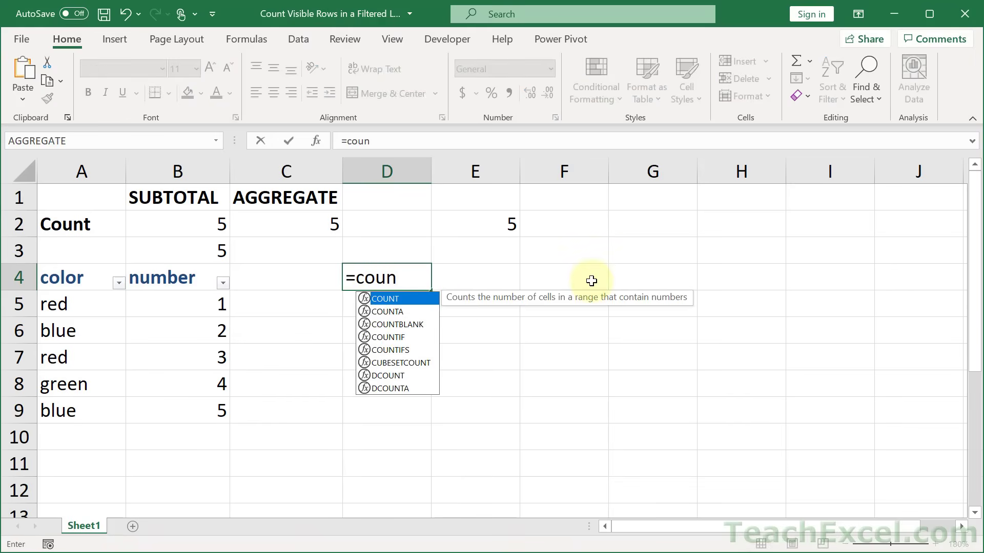
pyautogui.press('Down')
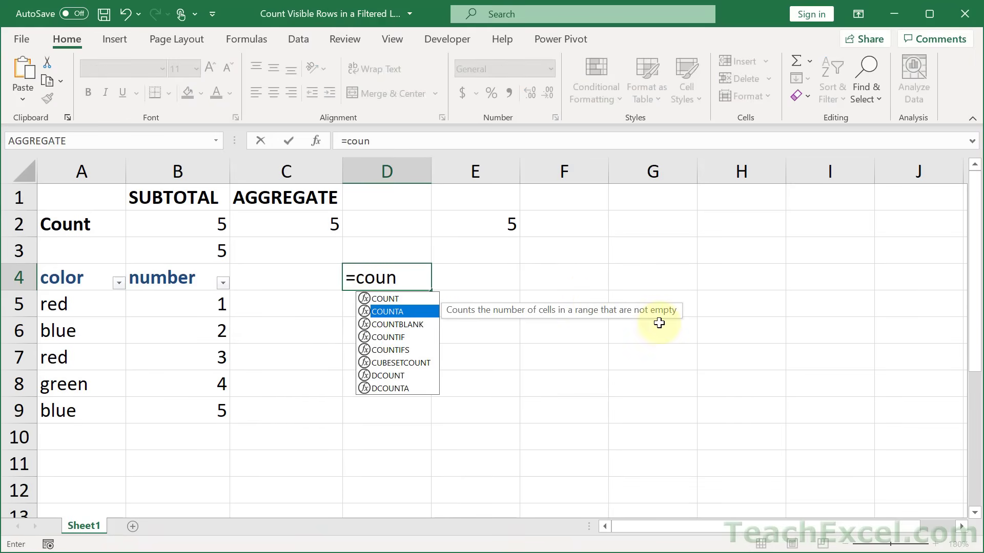
pyautogui.press('Escape')
pyautogui.press('Escape')
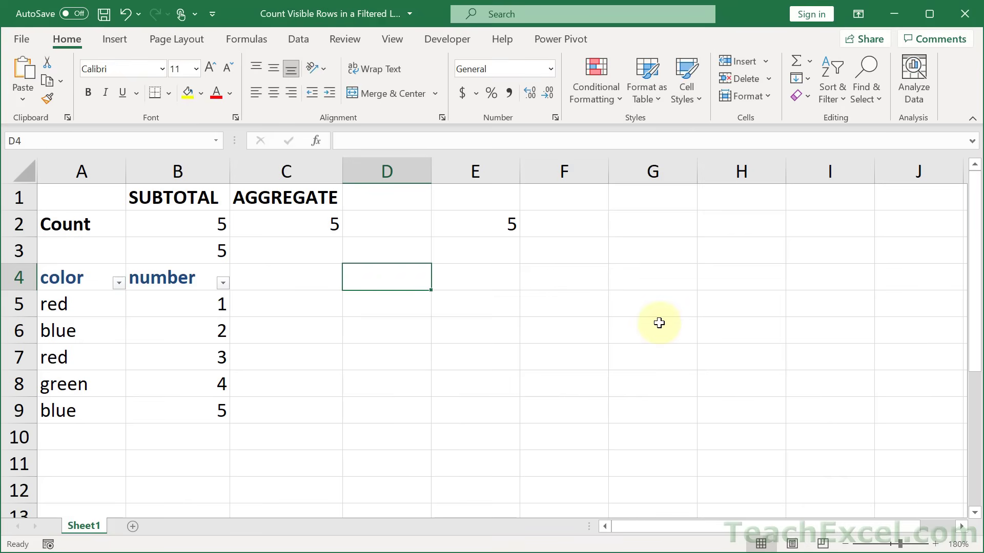
# - Start an AGGREGATE formula in C3 using function number 2 (COUNT)
pyautogui.click(292, 248)
pyautogui.write('=ag')
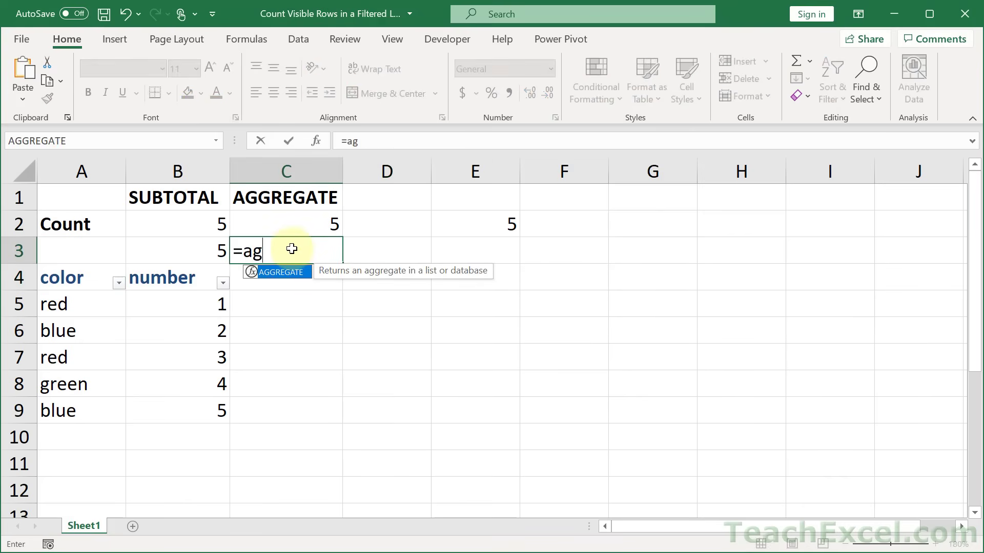
pyautogui.write('g')
pyautogui.press('Tab')
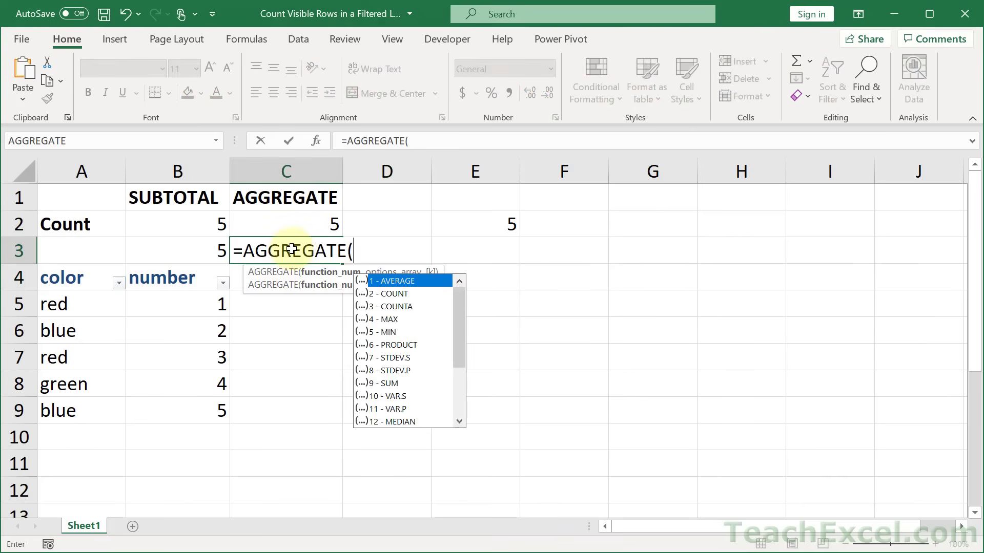
pyautogui.moveTo(457, 308); pyautogui.dragTo(460, 392)
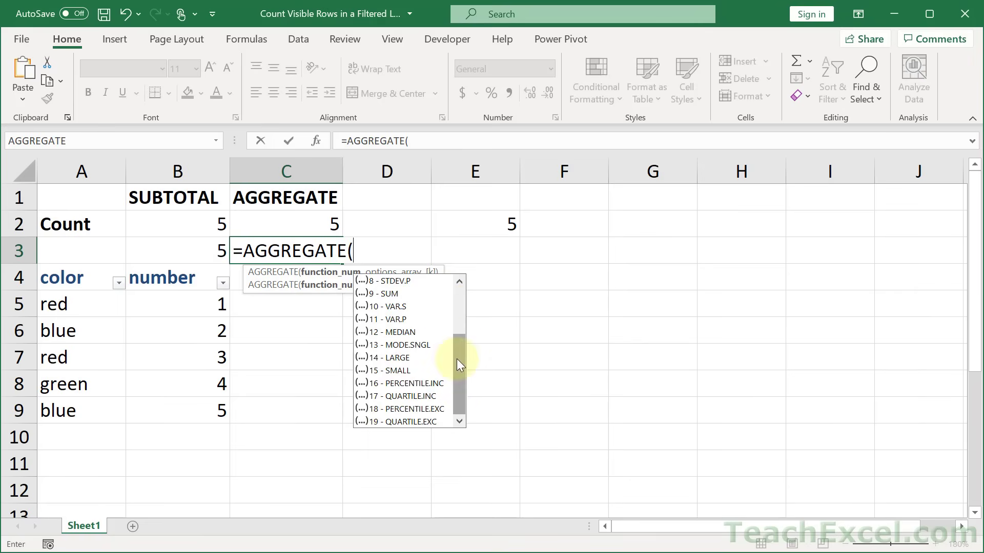
pyautogui.moveTo(456, 359); pyautogui.dragTo(456, 301)
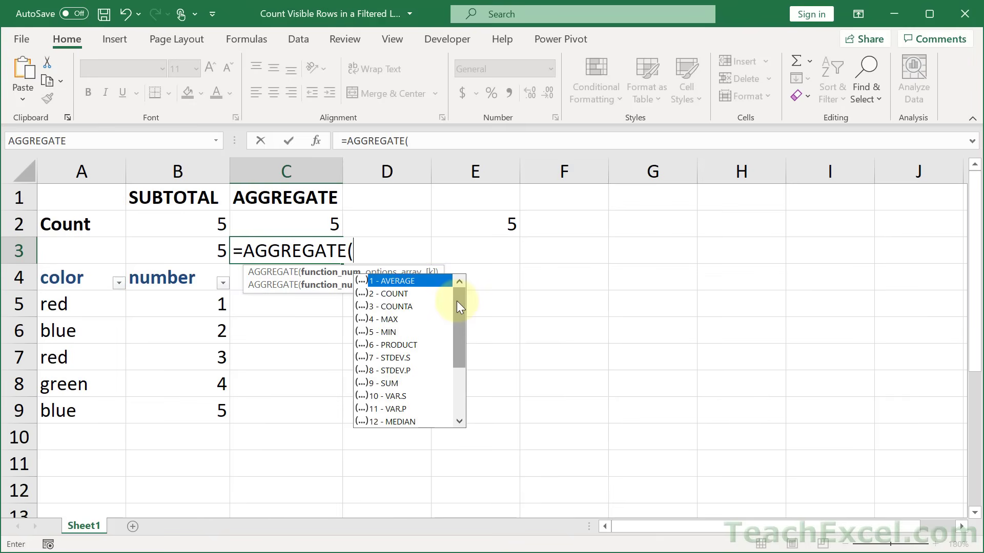
pyautogui.click(401, 296)
pyautogui.doubleClick(402, 297)
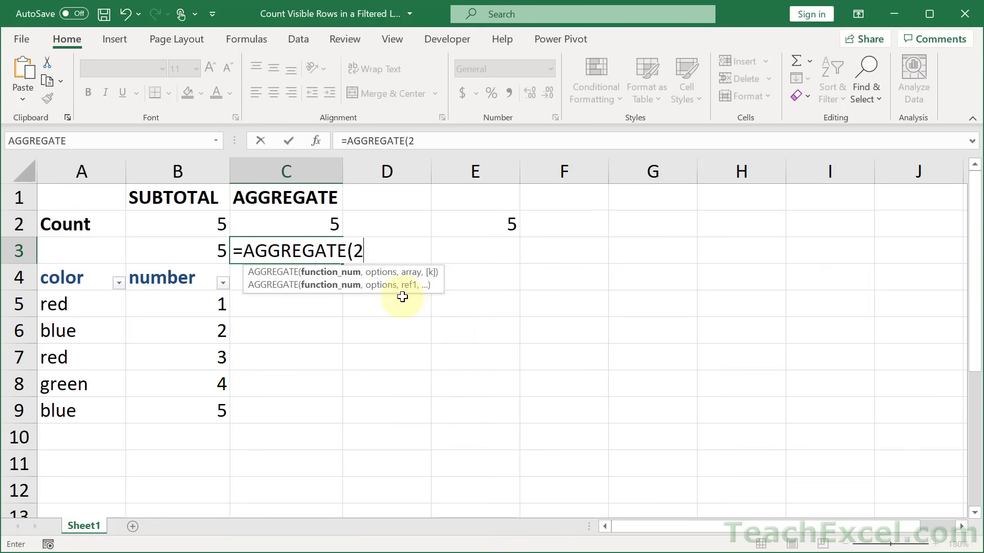
# - Add option 3 and range B5:B9 to complete =AGGREGATE(2,3,B5:B9), returning 5
pyautogui.write(',')
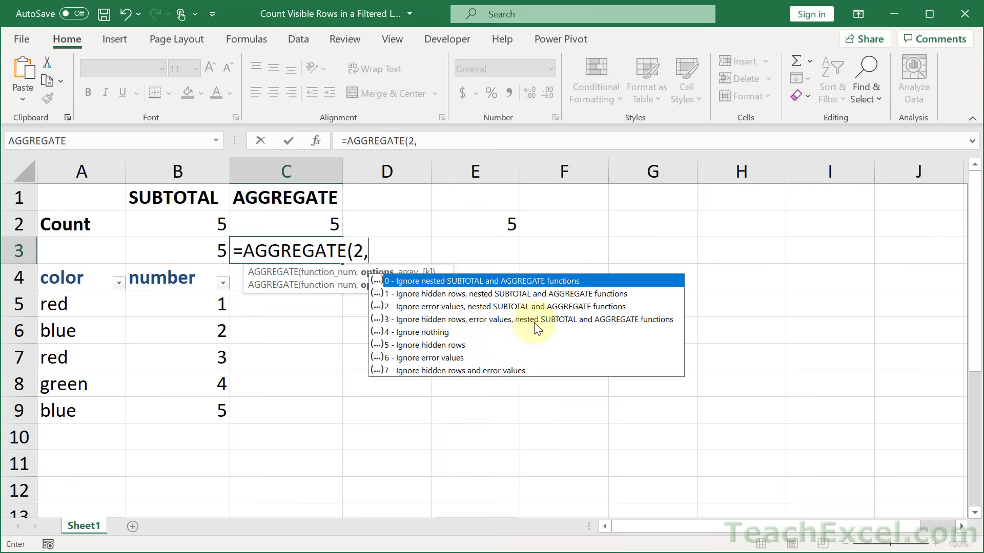
pyautogui.doubleClick(626, 320)
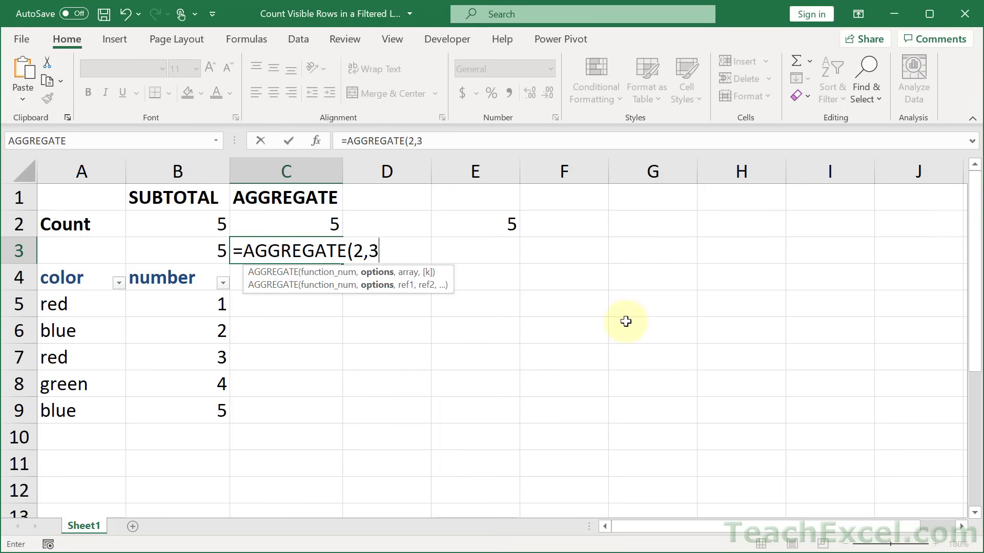
pyautogui.write(',')
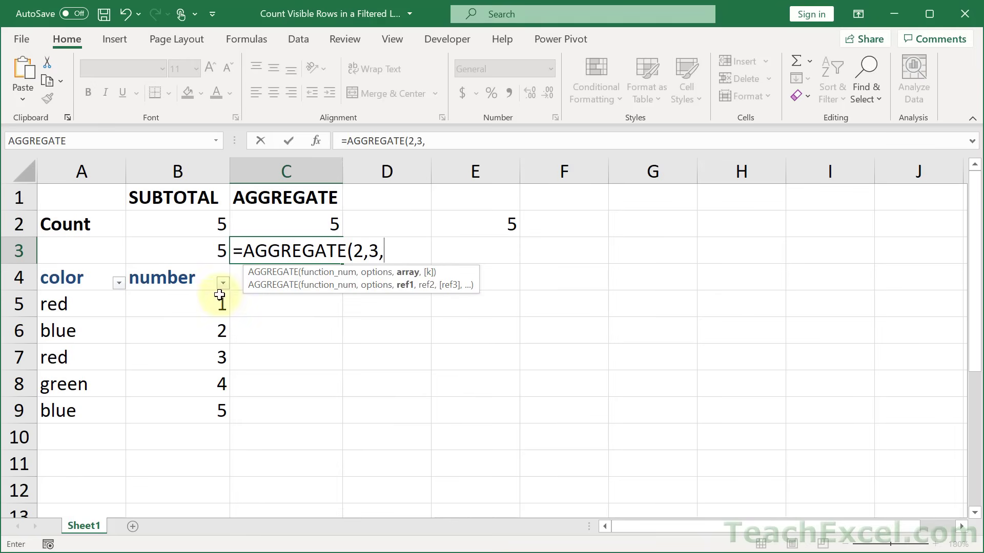
pyautogui.moveTo(189, 307); pyautogui.dragTo(190, 406)
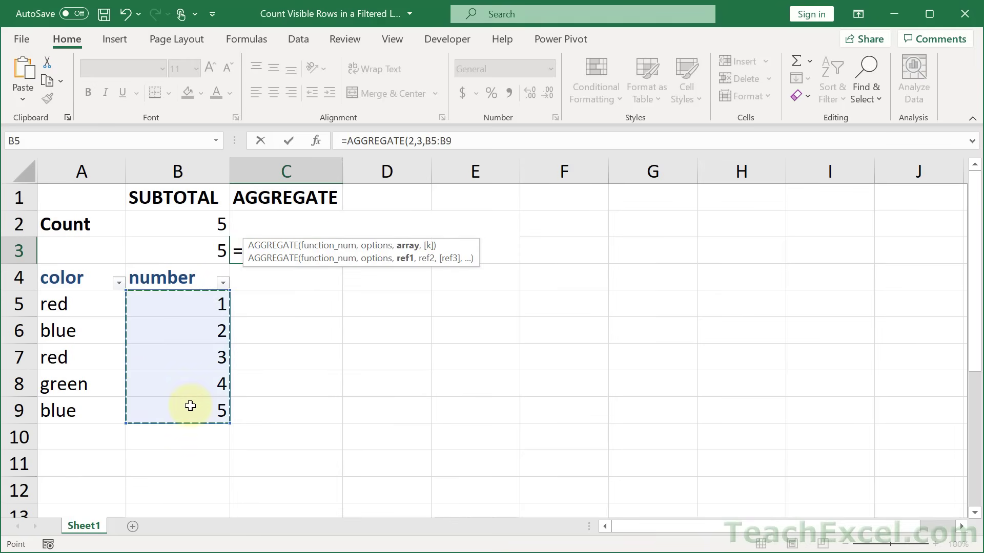
pyautogui.write(')')
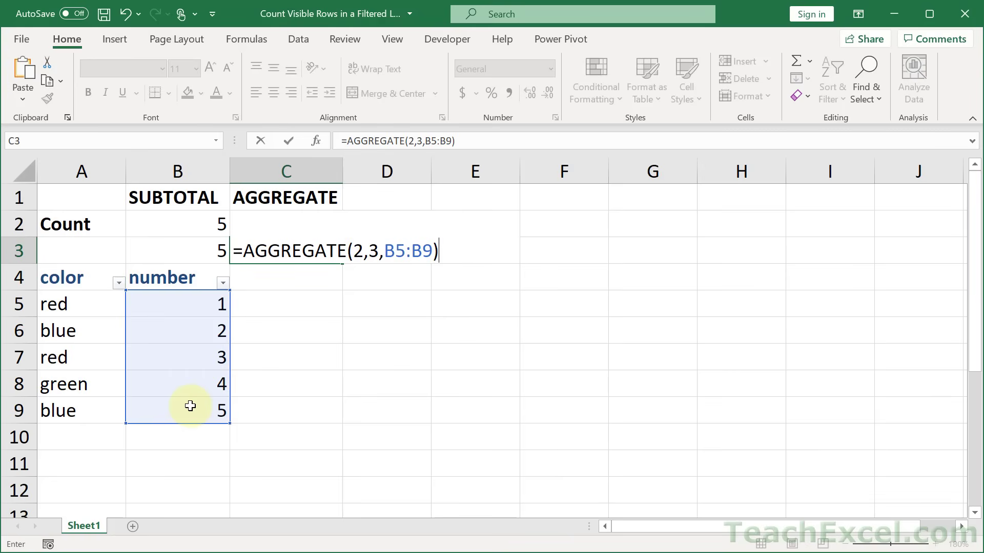
pyautogui.press('Return')
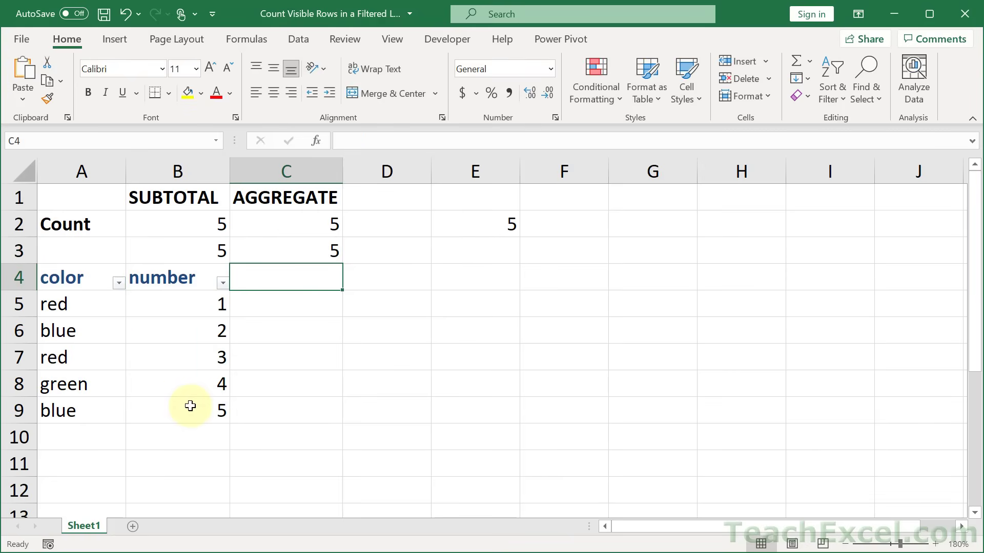
# - Filter out values 2 and 3 so counts read 3, then delete the B3:C3 formulas
pyautogui.click(224, 283)
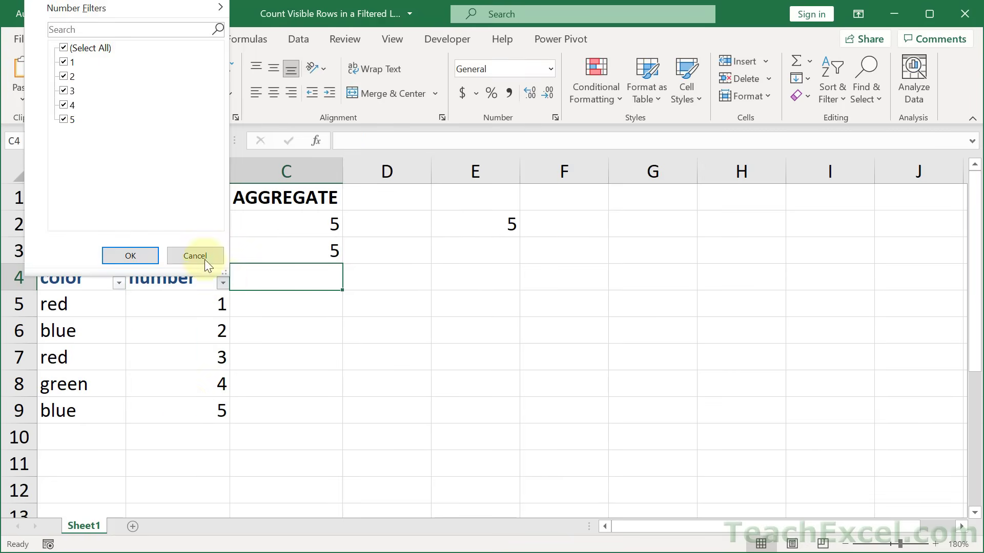
pyautogui.click(63, 76)
pyautogui.click(64, 91)
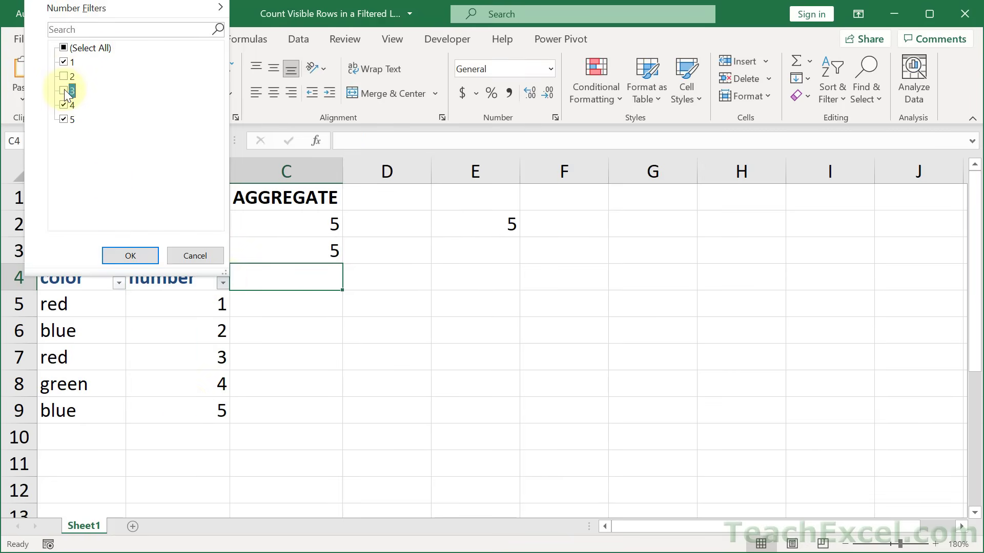
pyautogui.click(134, 256)
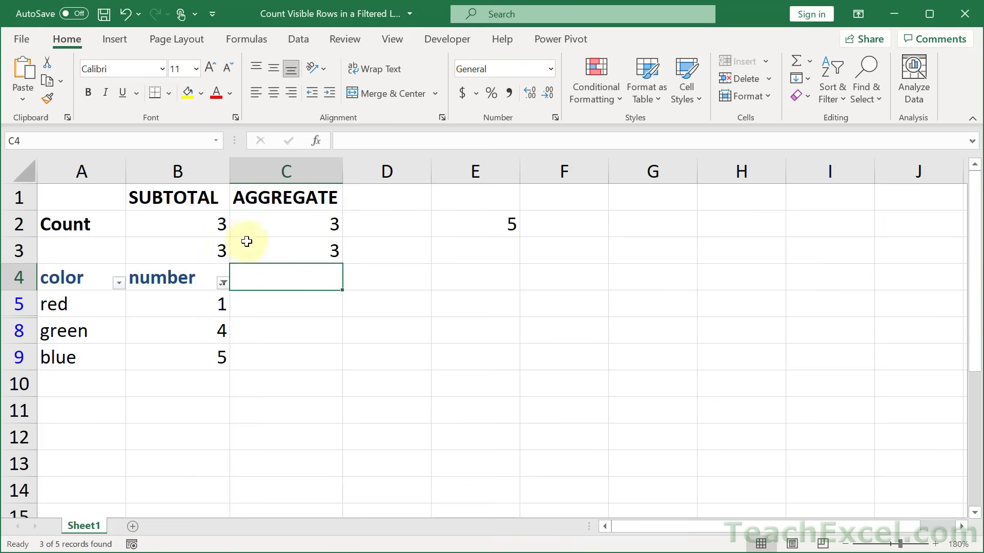
pyautogui.moveTo(215, 249); pyautogui.dragTo(271, 244)
pyautogui.press('Delete')
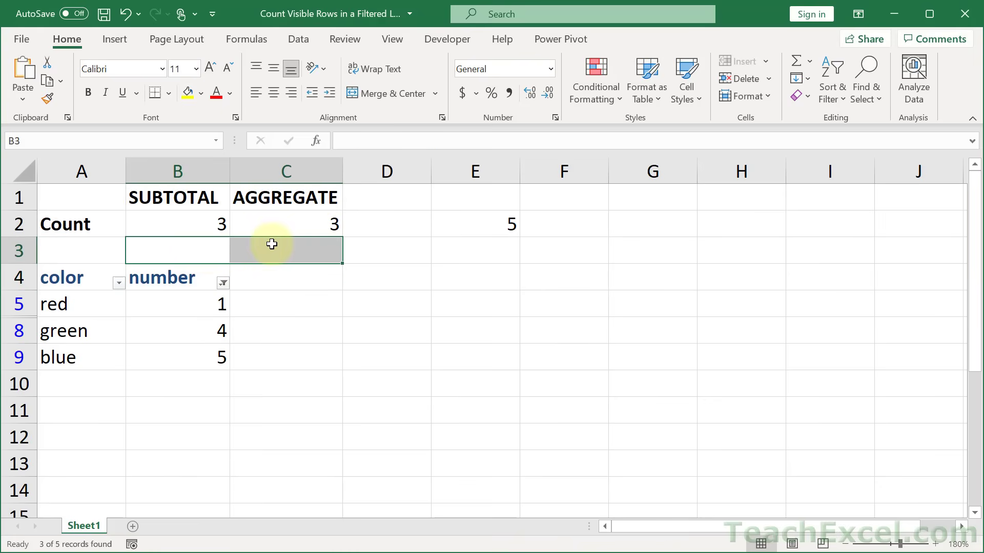